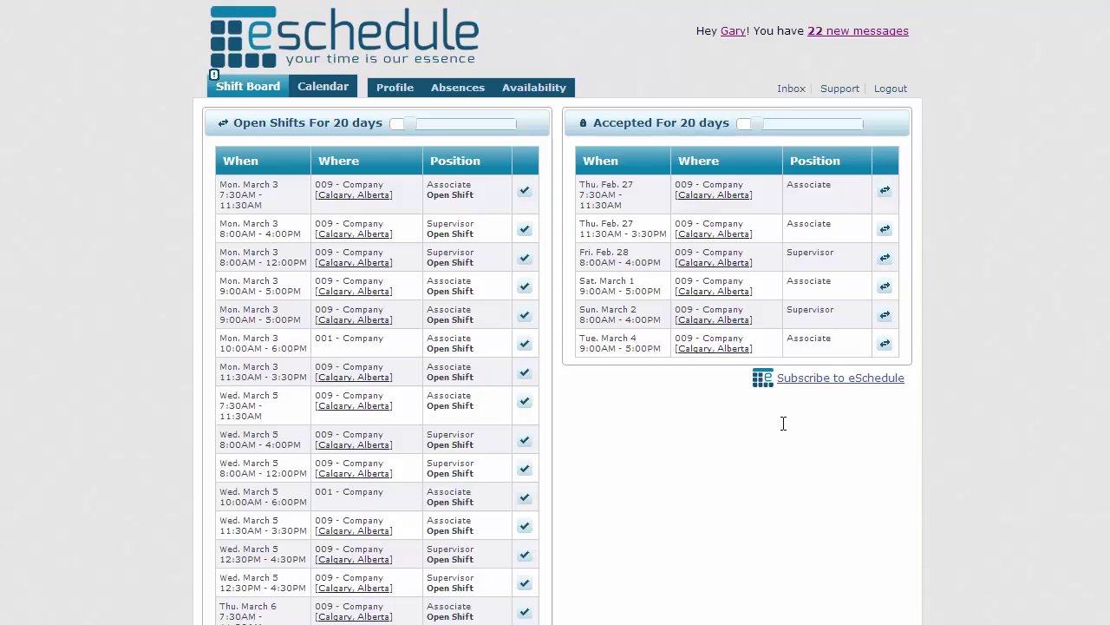
Highlight the Accepted For 20 days and Open Shifts For 20 days headings.
{"action": "left_click_drag", "start_coordinate": [594, 124], "coordinate": [727, 124]}
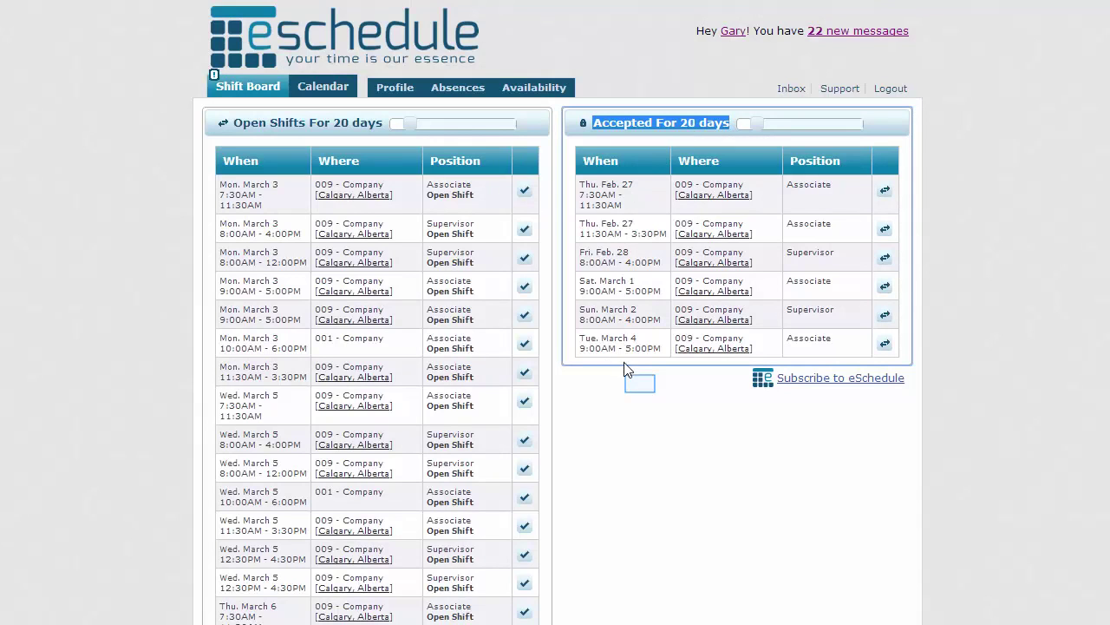
{"action": "left_click", "coordinate": [642, 390]}
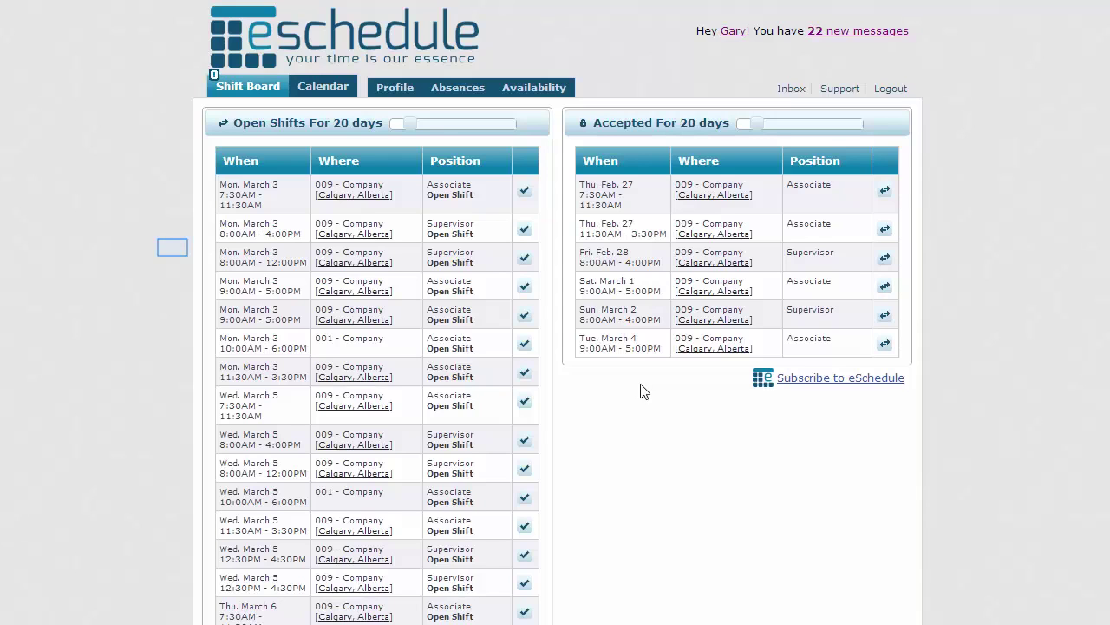
{"action": "left_click_drag", "start_coordinate": [227, 127], "coordinate": [308, 122]}
{"action": "left_click", "coordinate": [180, 238]}
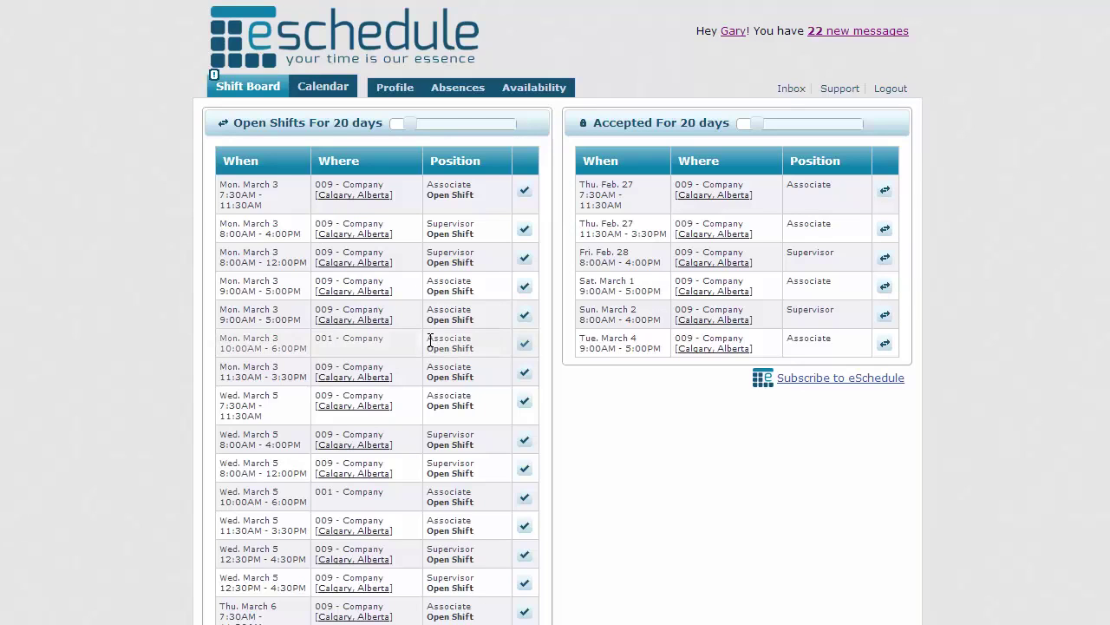
Highlight the Associate and Supervisor shift positions and the 001 - Company location.
{"action": "left_click_drag", "start_coordinate": [429, 340], "coordinate": [473, 338]}
{"action": "left_click_drag", "start_coordinate": [473, 431], "coordinate": [430, 427]}
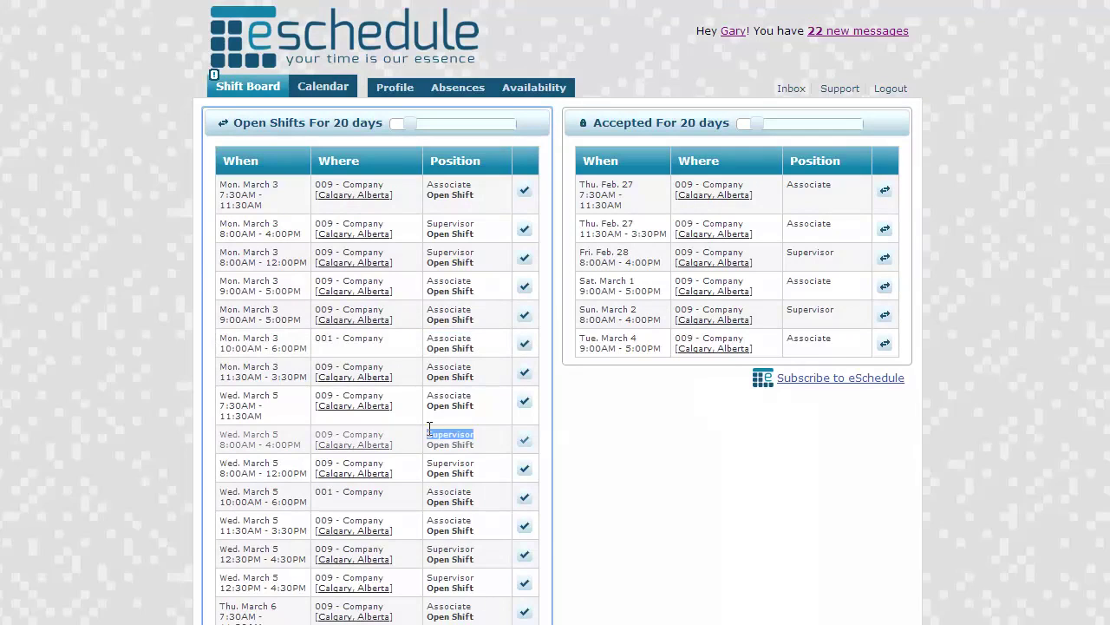
{"action": "left_click", "coordinate": [483, 451]}
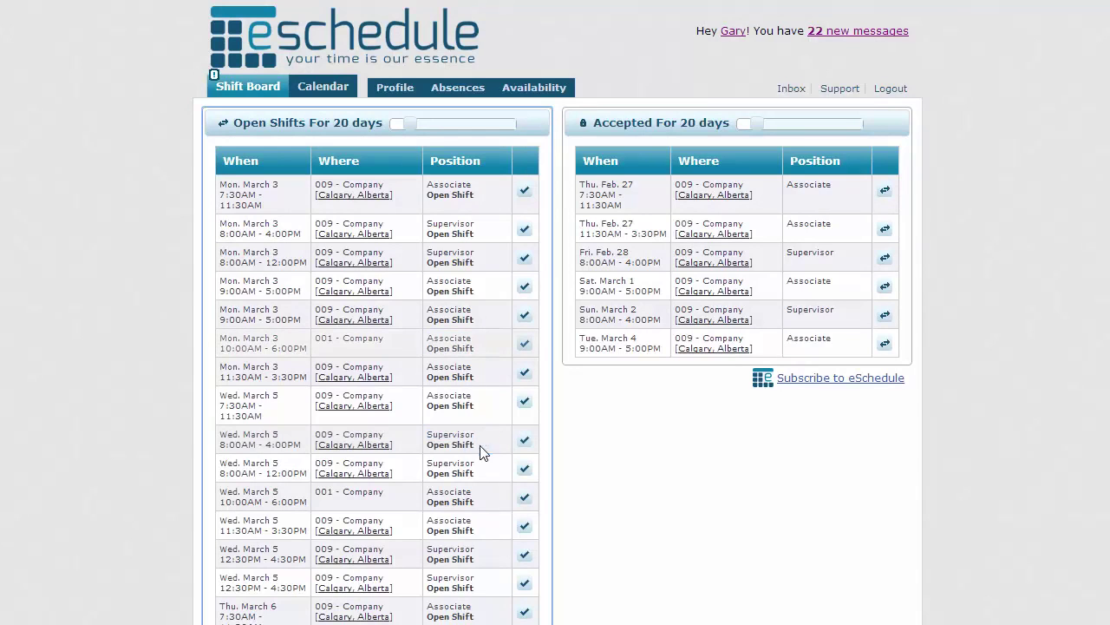
{"action": "left_click_drag", "start_coordinate": [385, 340], "coordinate": [314, 340]}
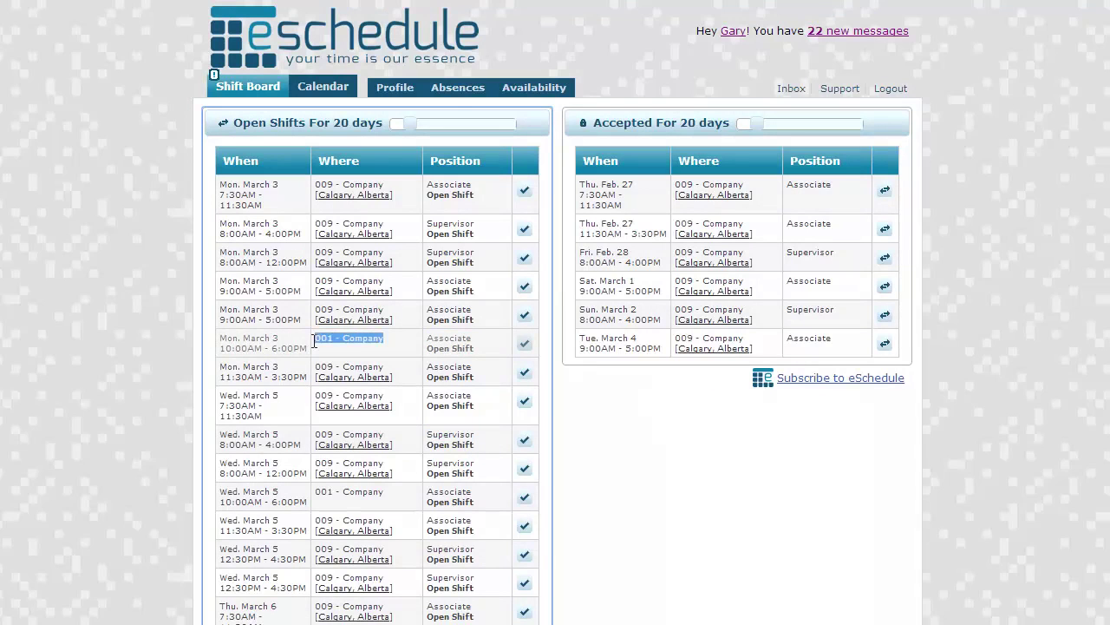
{"action": "left_click_drag", "start_coordinate": [393, 364], "coordinate": [166, 364]}
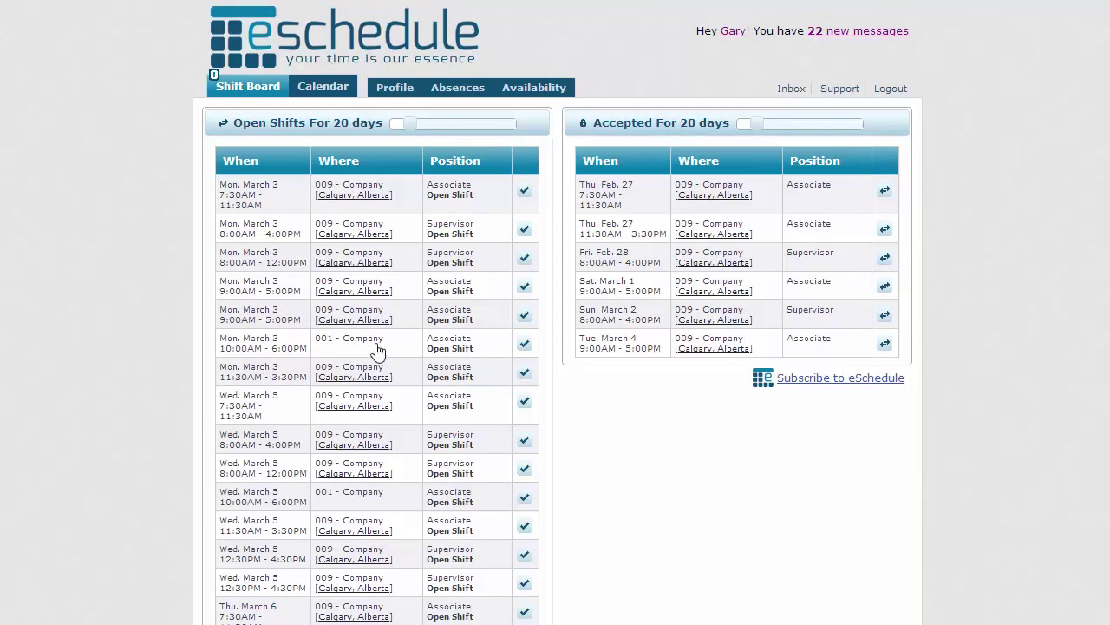
Pick up the Mon. March 3 8:00AM–4:00PM Supervisor open shift and confirm it.
{"action": "left_click", "coordinate": [525, 192]}
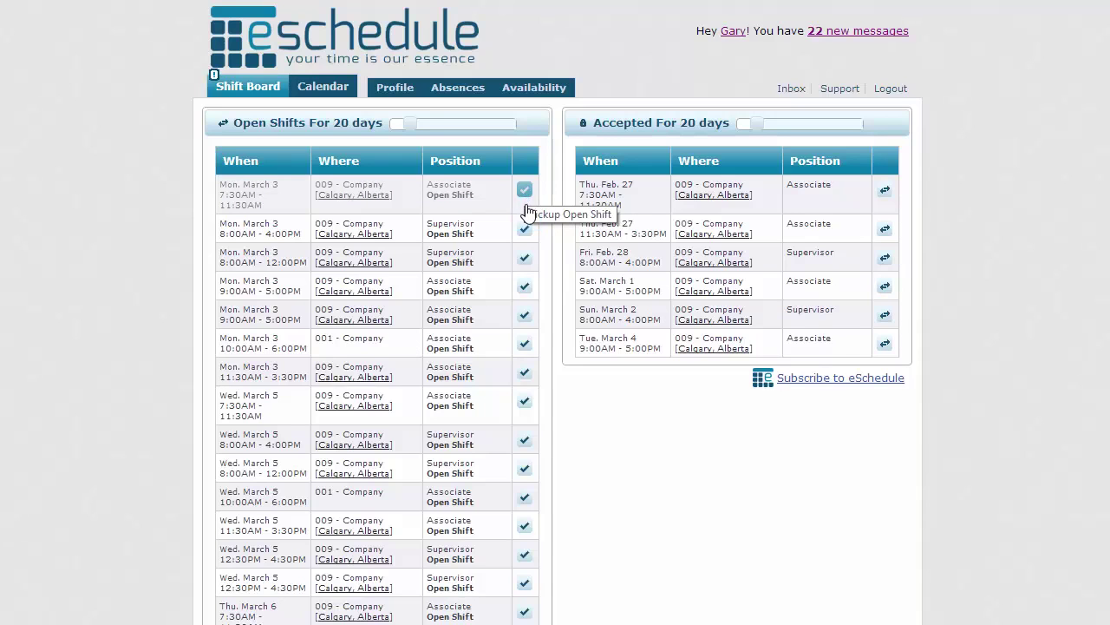
{"action": "left_click", "coordinate": [525, 228]}
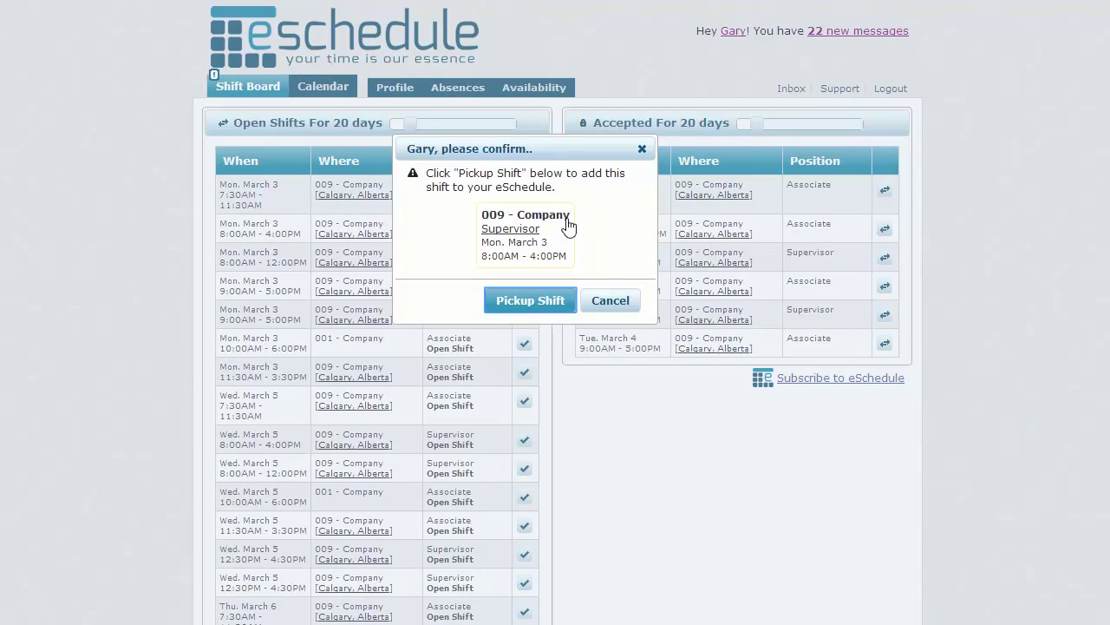
{"action": "left_click", "coordinate": [522, 302]}
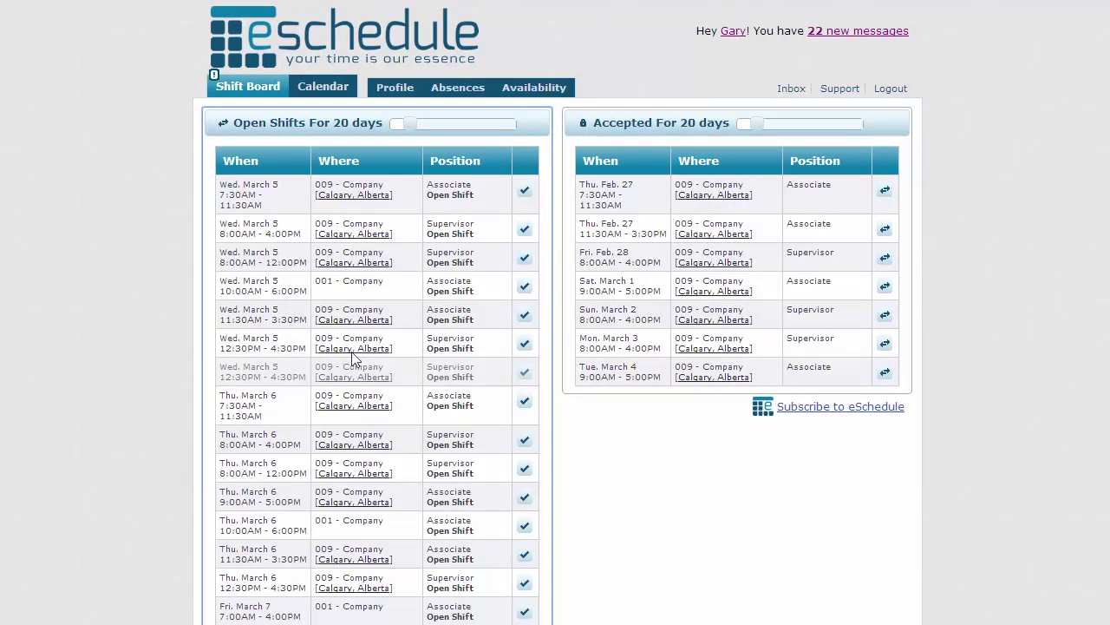
{"action": "left_click_drag", "start_coordinate": [274, 208], "coordinate": [198, 179]}
{"action": "left_click", "coordinate": [247, 179]}
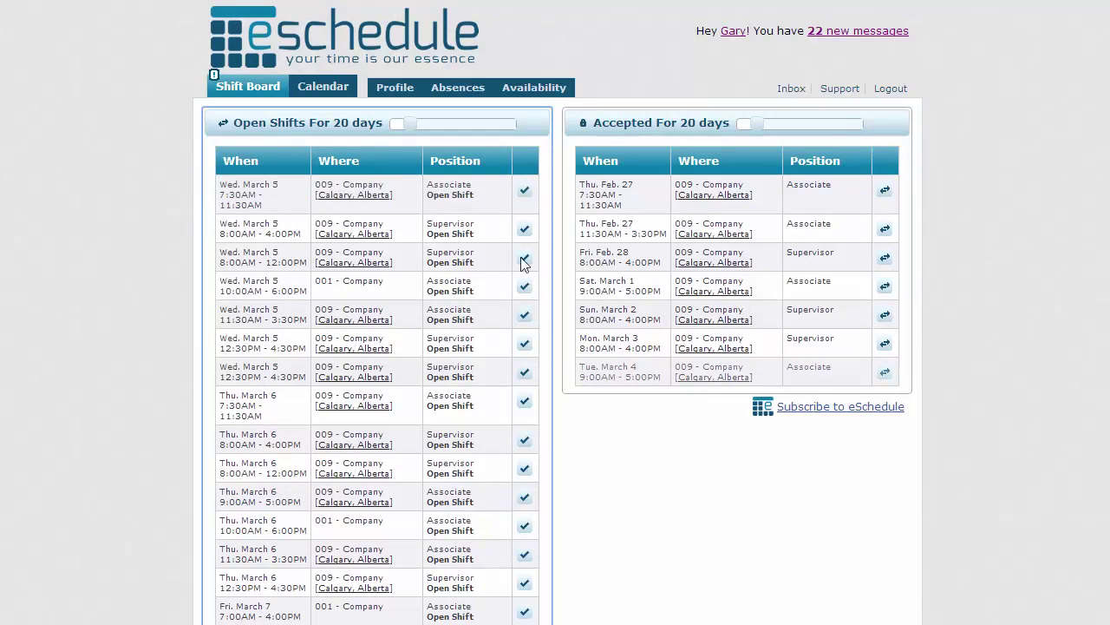
Pick up and confirm the Wed. March 5 8:00AM–4:00PM Supervisor shift, making eight accepted shifts.
{"action": "left_click", "coordinate": [524, 228]}
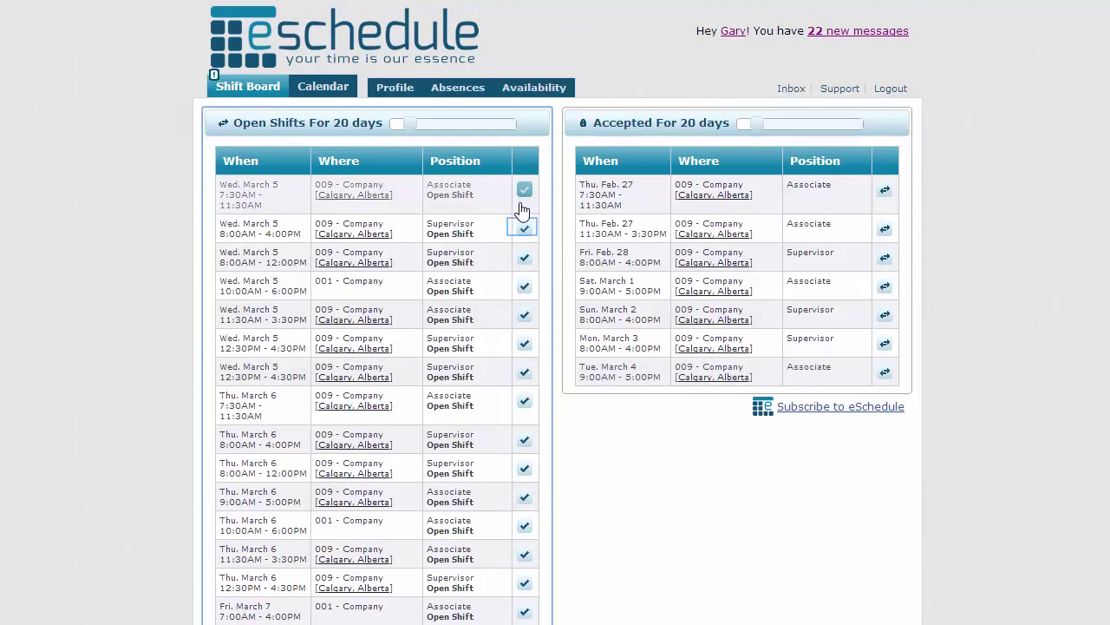
{"action": "left_click", "coordinate": [523, 229]}
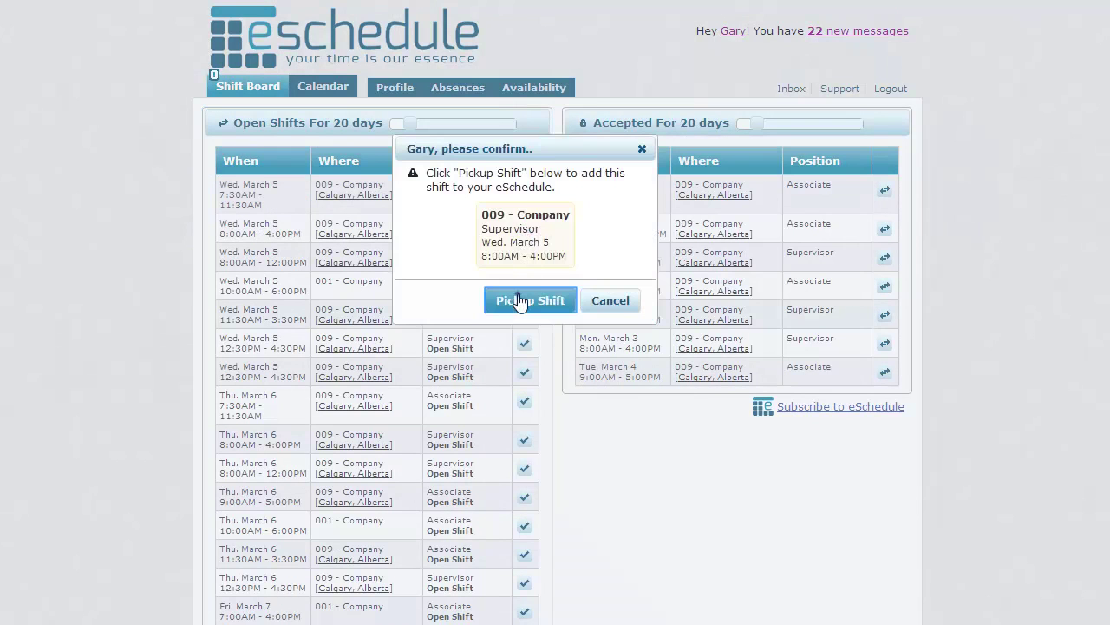
{"action": "left_click", "coordinate": [524, 300]}
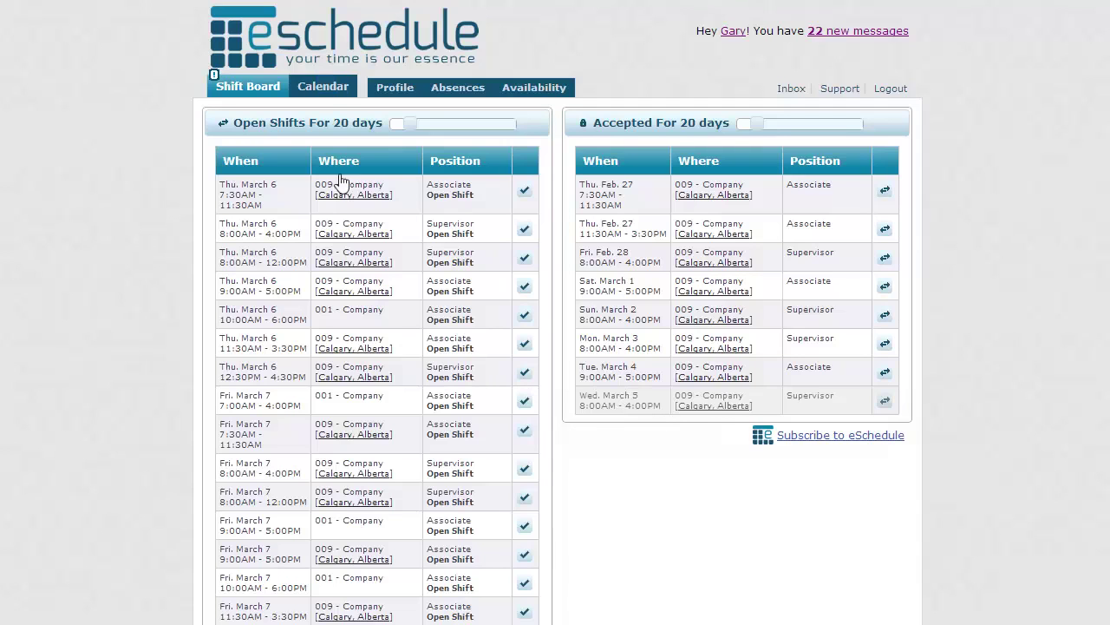
{"action": "left_click", "coordinate": [336, 92]}
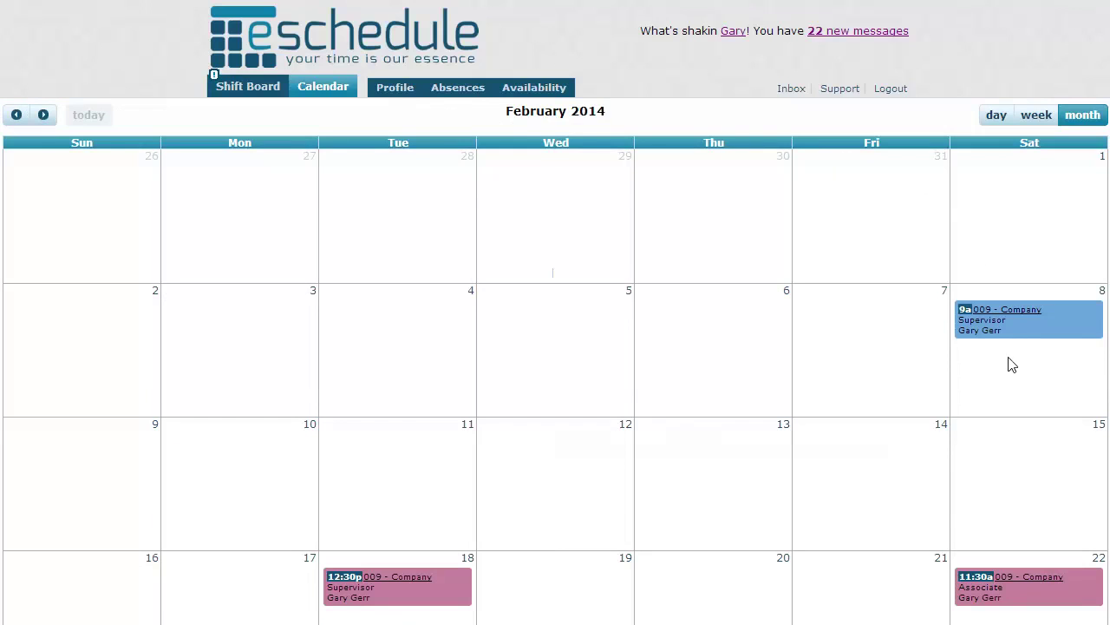
{"action": "scroll", "coordinate": [1012, 364], "scroll_direction": "down", "scroll_amount": 3}
{"action": "scroll", "coordinate": [781, 382], "scroll_direction": "up", "scroll_amount": 3}
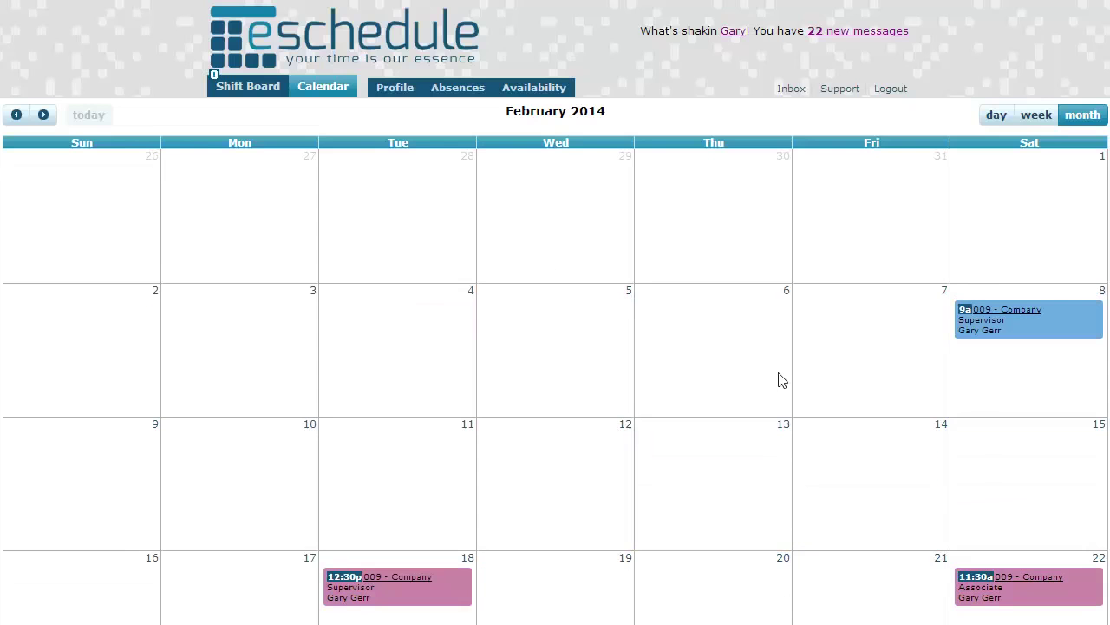
{"action": "left_click", "coordinate": [48, 118]}
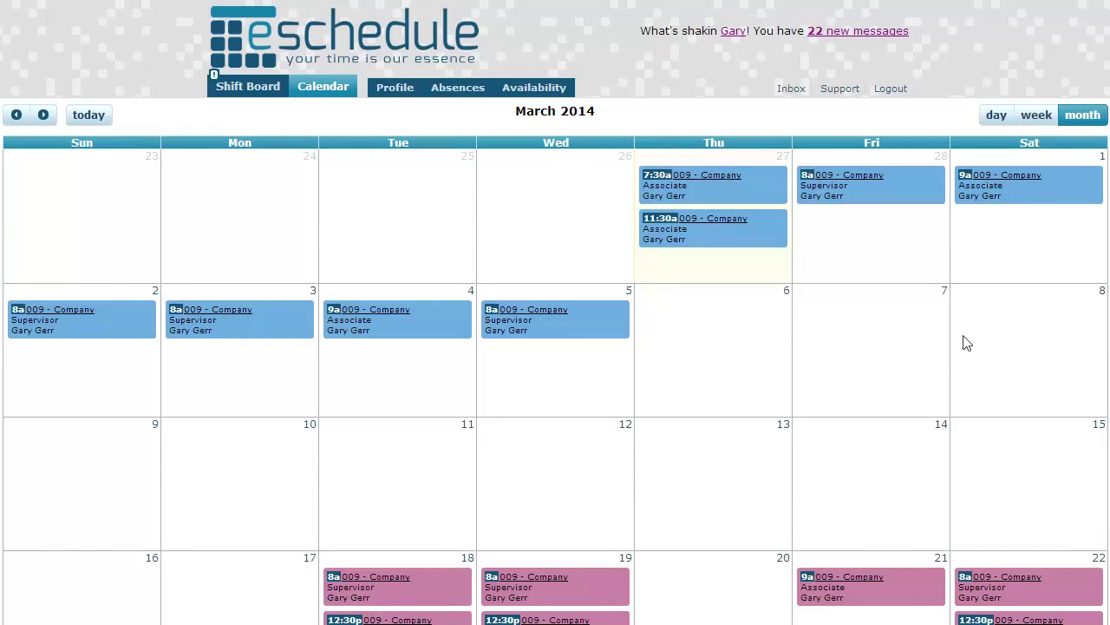
{"action": "scroll", "coordinate": [964, 342], "scroll_direction": "down", "scroll_amount": 2}
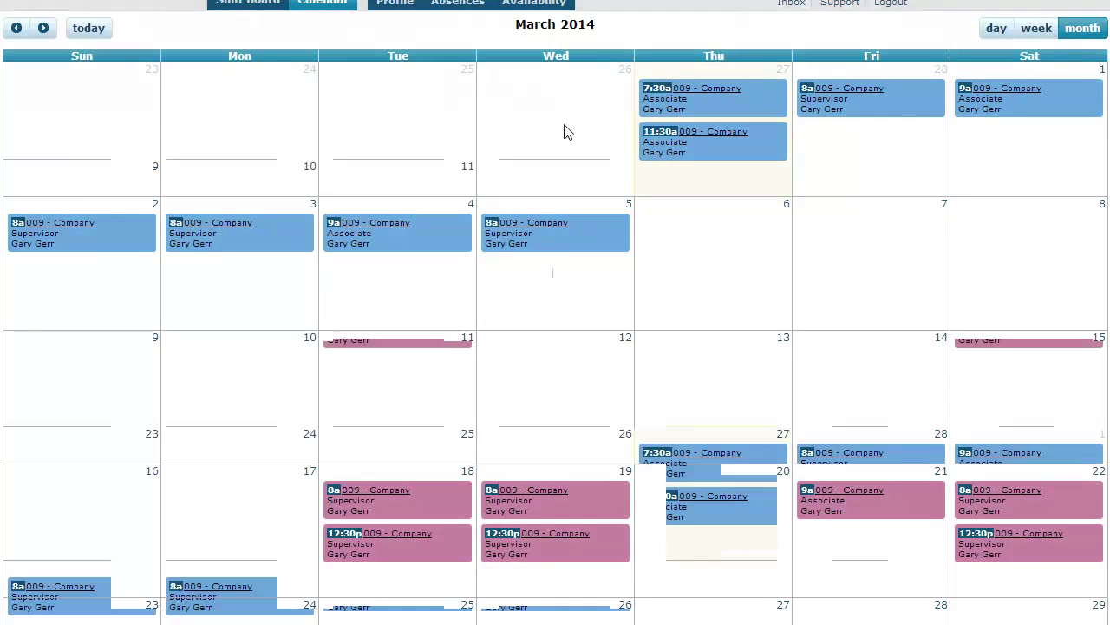
{"action": "scroll", "coordinate": [635, 286], "scroll_direction": "down", "scroll_amount": 3}
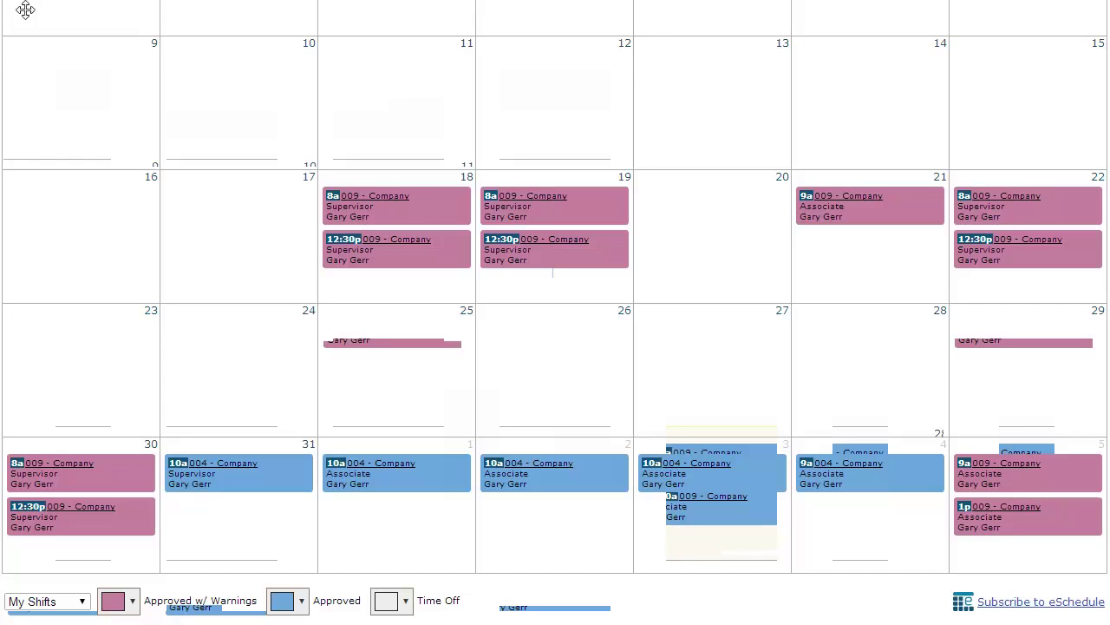
{"action": "scroll", "coordinate": [107, 620], "scroll_direction": "down", "scroll_amount": 1}
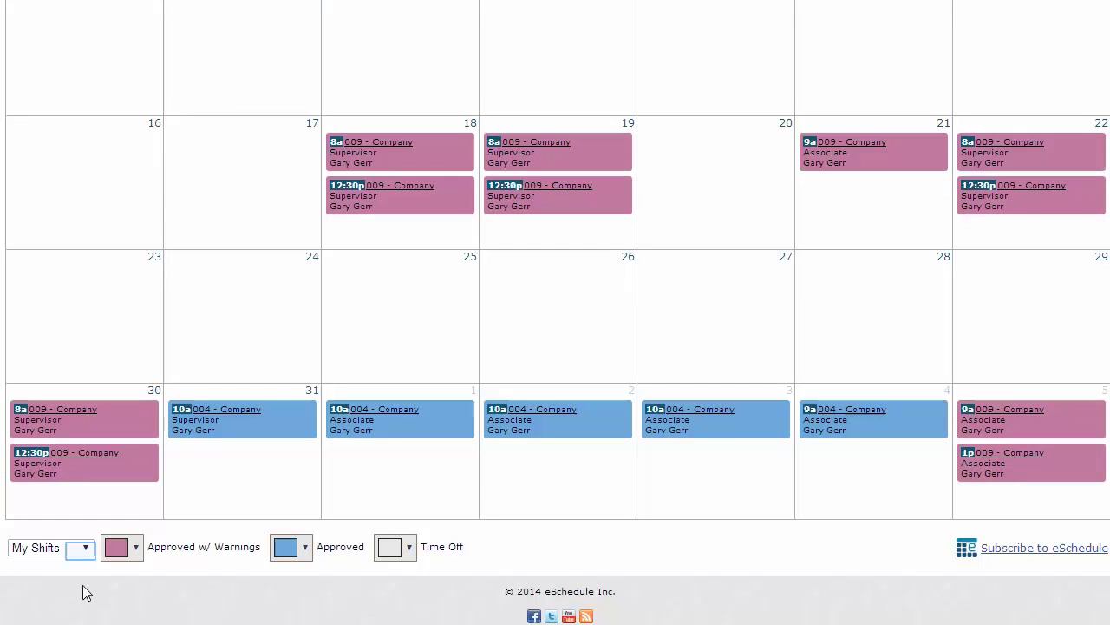
Switch the schedule view from My Shifts to a 009 - Company location and browse it.
{"action": "left_click", "coordinate": [84, 549]}
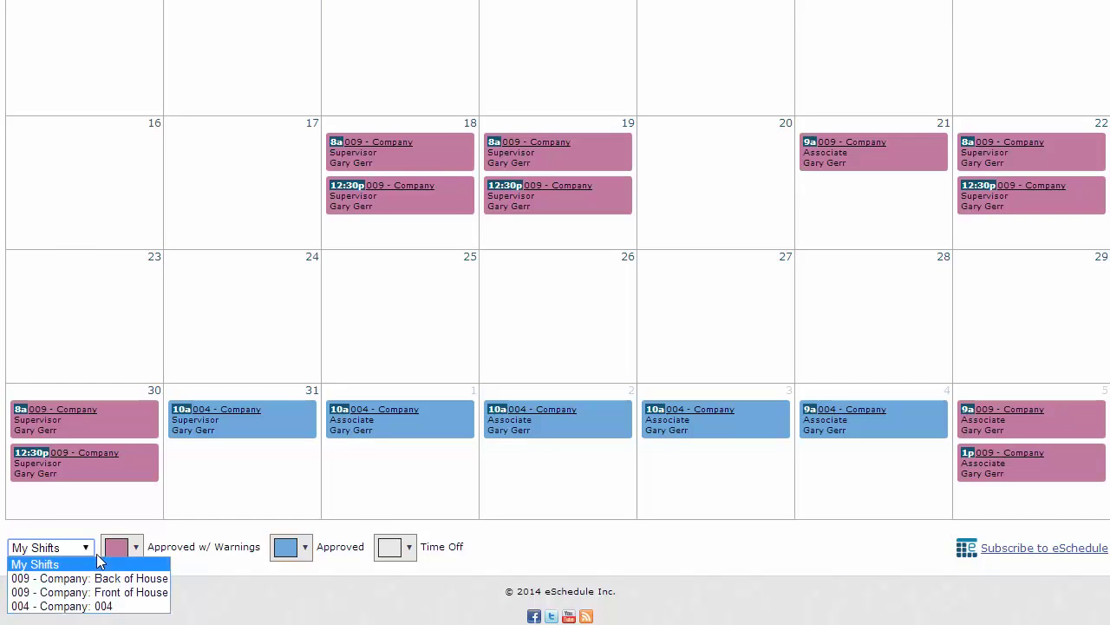
{"action": "left_click", "coordinate": [111, 581]}
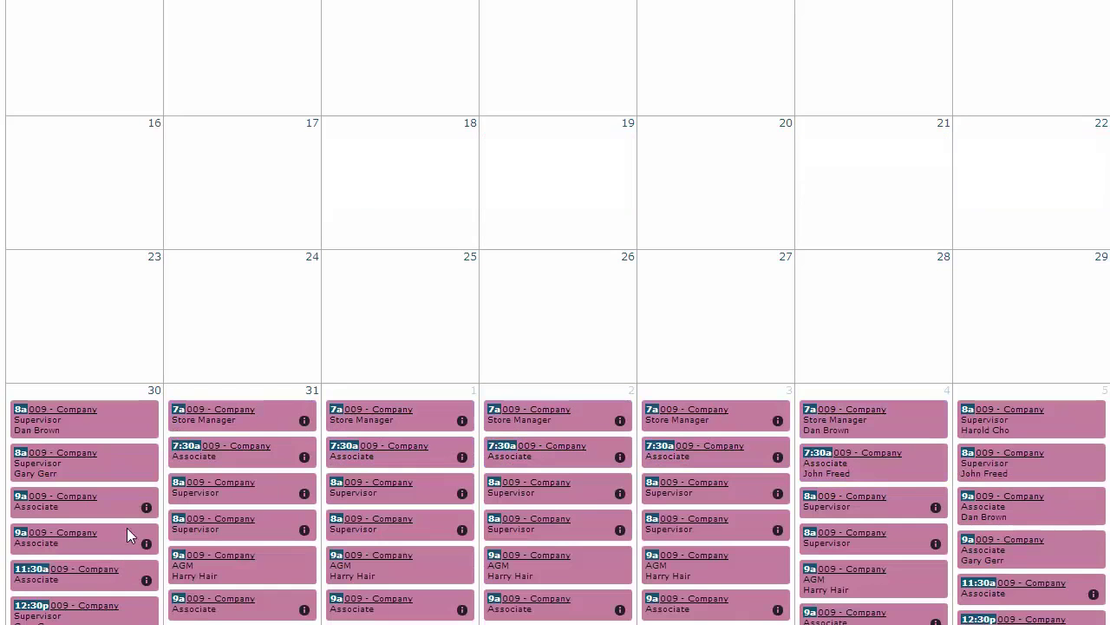
{"action": "scroll", "coordinate": [130, 493], "scroll_direction": "down", "scroll_amount": 3}
{"action": "scroll", "coordinate": [132, 496], "scroll_direction": "up", "scroll_amount": 5}
{"action": "scroll", "coordinate": [132, 496], "scroll_direction": "down", "scroll_amount": 5}
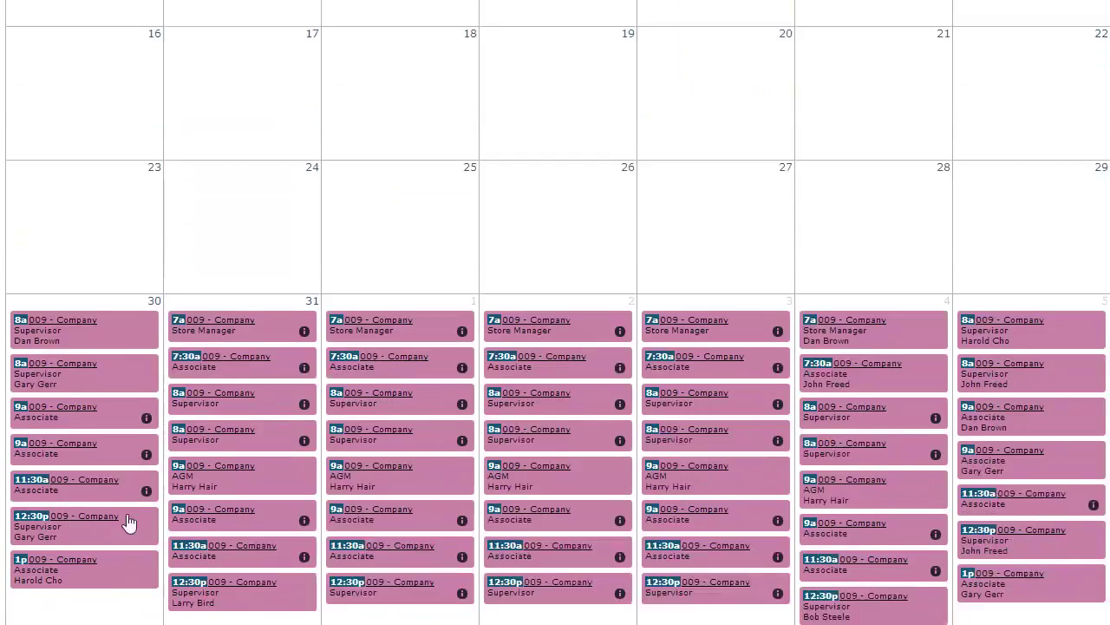
Choose another 009 - Company location and scroll through its month calendar of shifts.
{"action": "left_click", "coordinate": [83, 552]}
{"action": "left_click", "coordinate": [82, 554]}
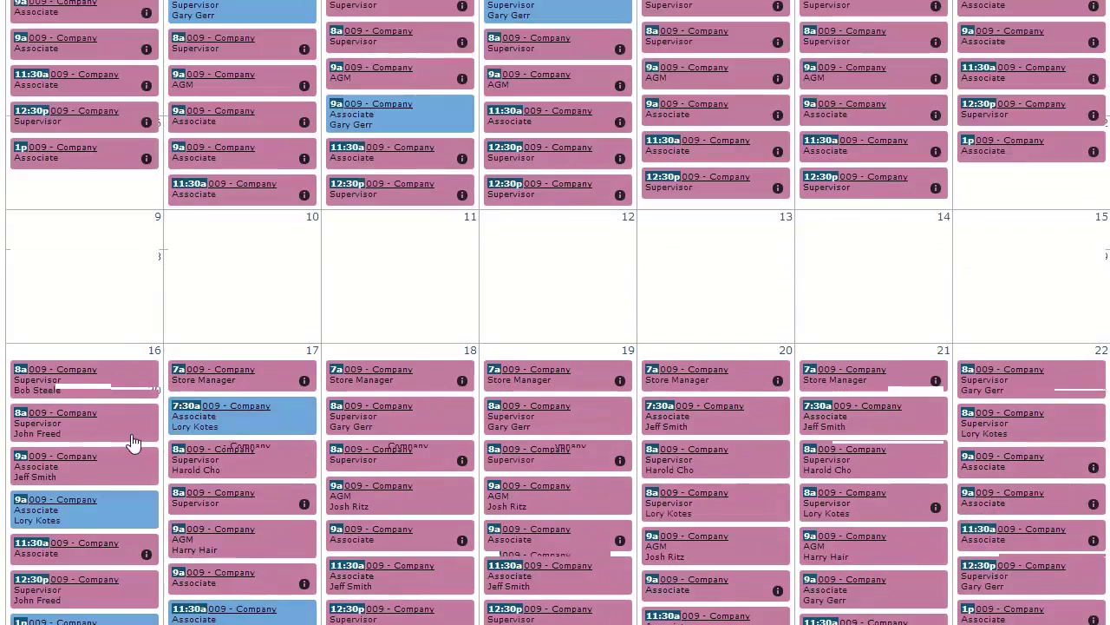
{"action": "scroll", "coordinate": [137, 438], "scroll_direction": "up", "scroll_amount": 5}
{"action": "scroll", "coordinate": [137, 428], "scroll_direction": "down", "scroll_amount": 1}
{"action": "scroll", "coordinate": [137, 429], "scroll_direction": "down", "scroll_amount": 1}
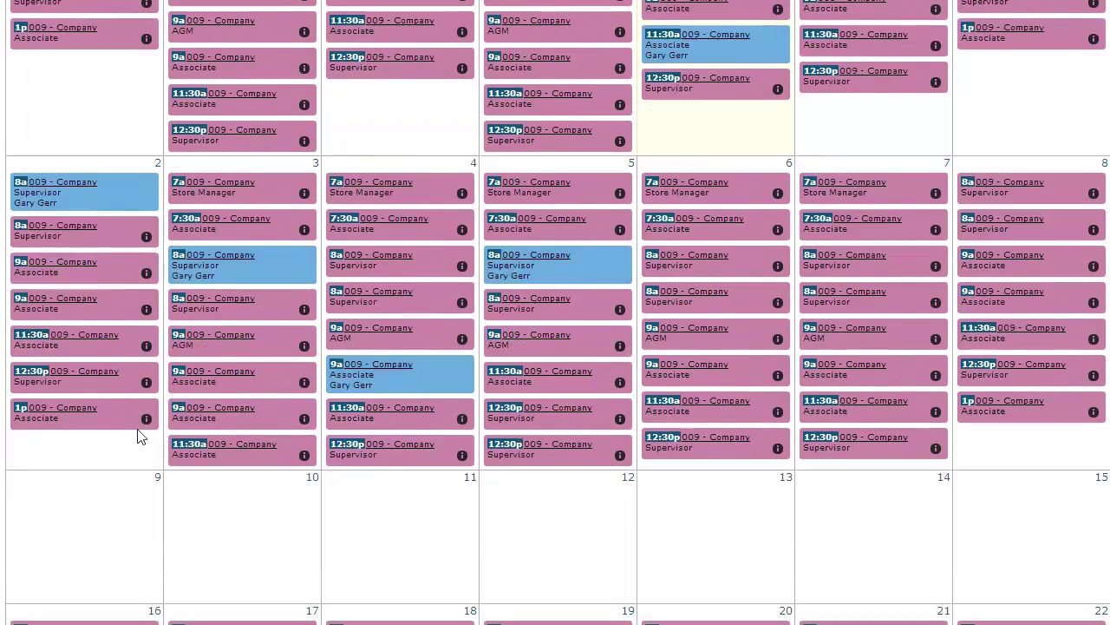
{"action": "scroll", "coordinate": [138, 425], "scroll_direction": "up", "scroll_amount": 2}
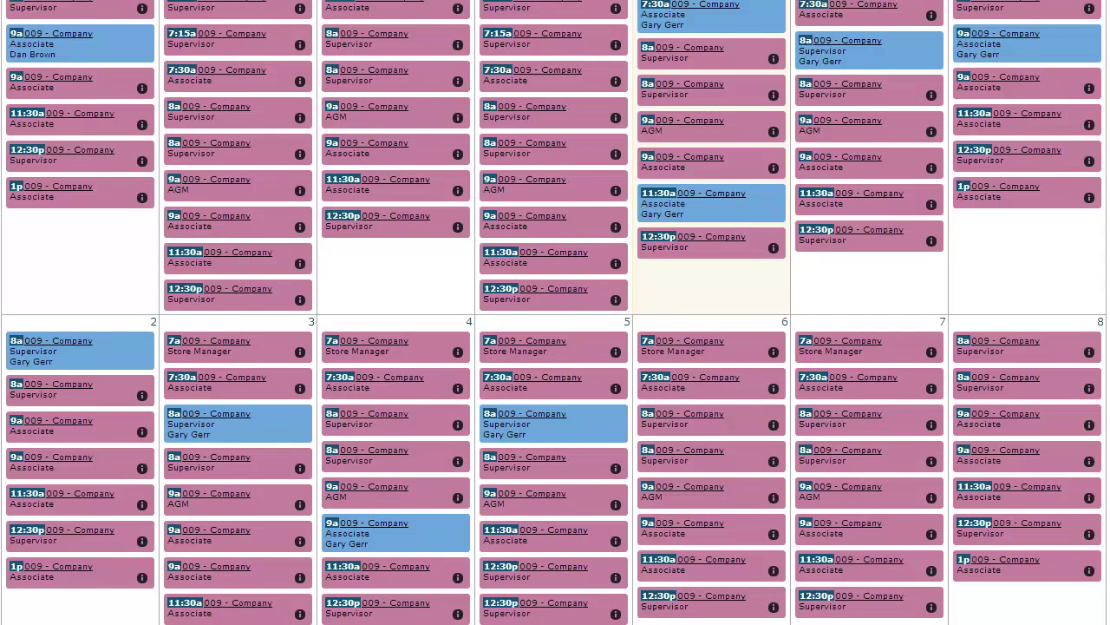
Pick up the Thu. March 6 8:00AM–4:00PM Supervisor shift, leaving the March 7 shift untaken.
{"action": "left_click", "coordinate": [703, 416]}
{"action": "left_click", "coordinate": [705, 422]}
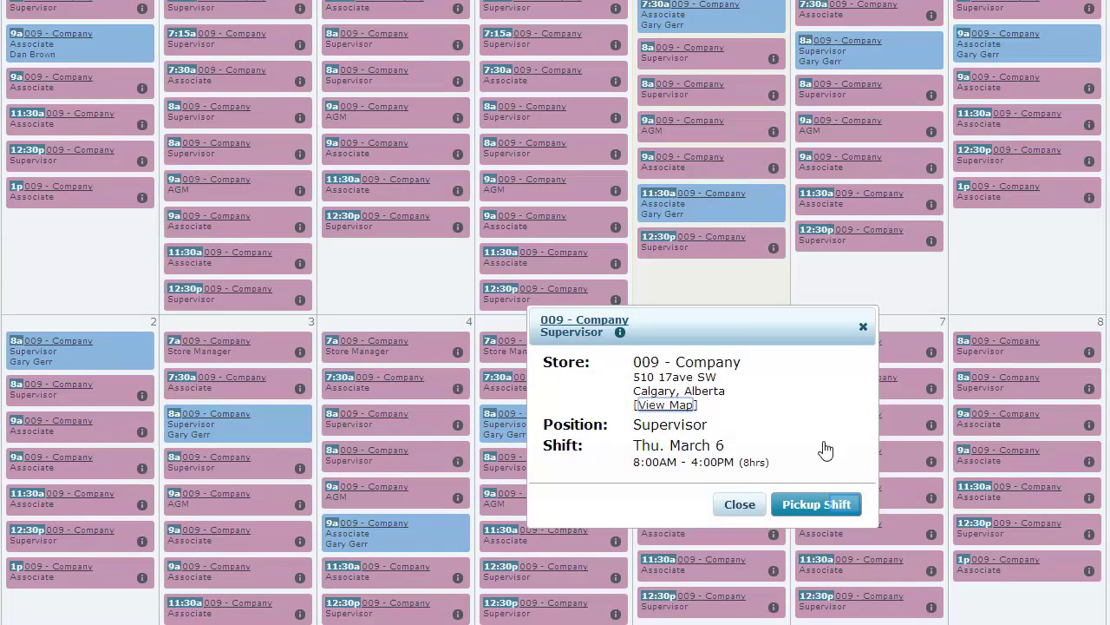
{"action": "left_click", "coordinate": [847, 508]}
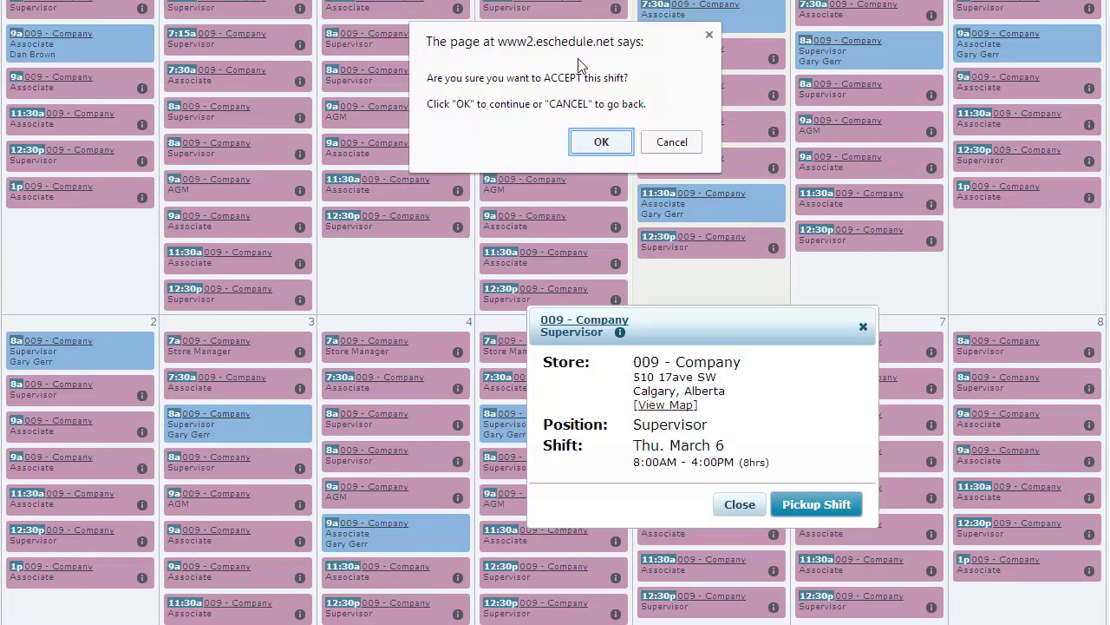
{"action": "left_click", "coordinate": [599, 142]}
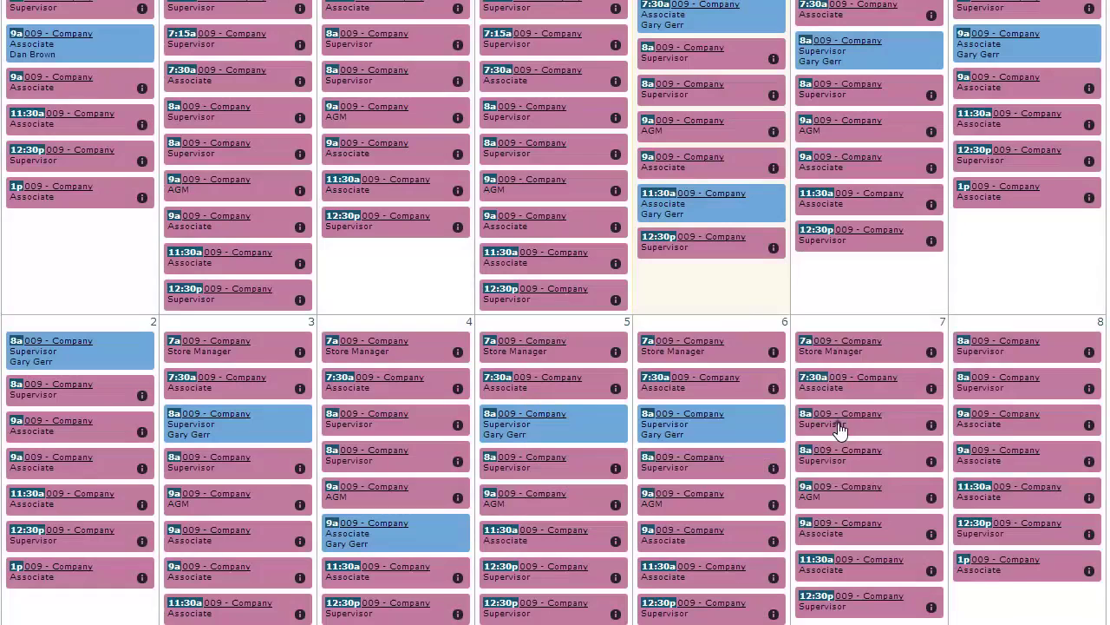
{"action": "left_click", "coordinate": [839, 429]}
{"action": "left_click", "coordinate": [868, 511]}
Open the Shift Board and mark its No shifts found message under Open Shifts.
{"action": "left_click", "coordinate": [254, 74]}
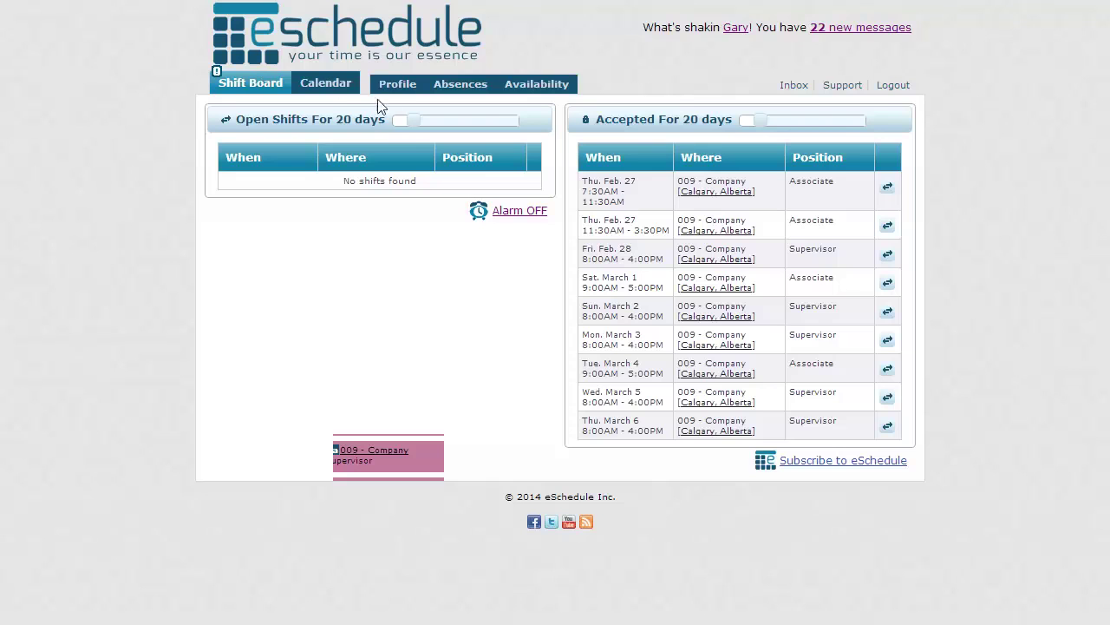
{"action": "left_click_drag", "start_coordinate": [417, 181], "coordinate": [330, 243]}
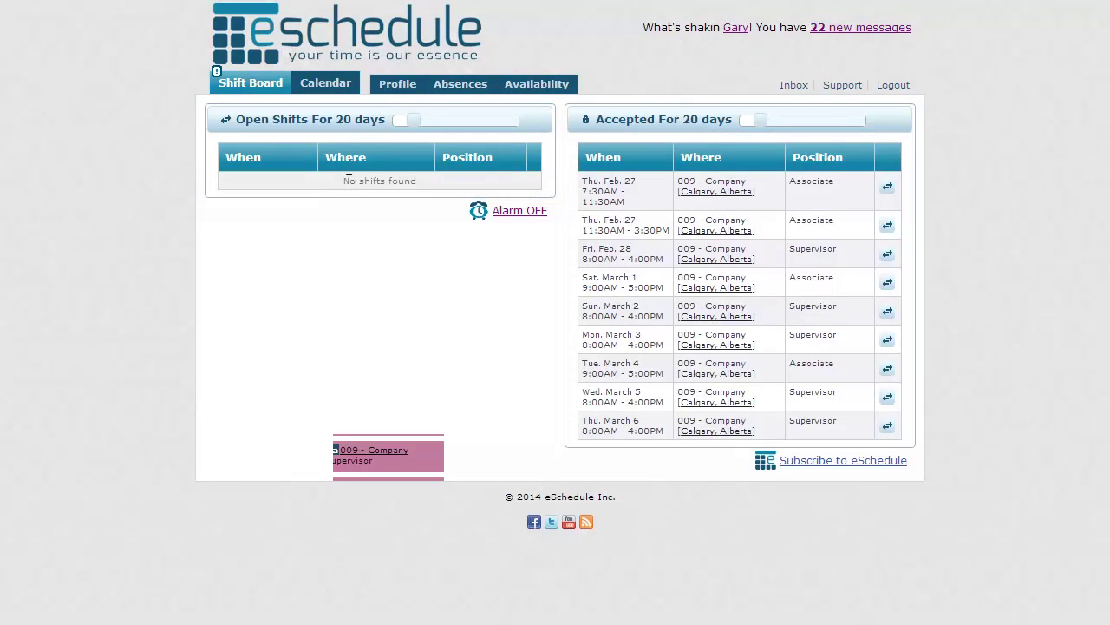